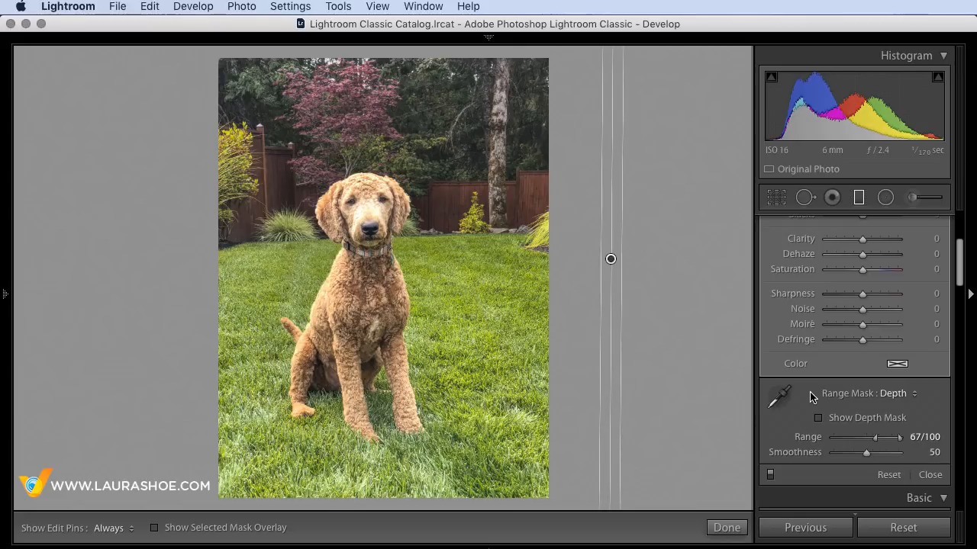
Step: Preview the existing graduated filter's depth mask and compare the photo with the filter off and on
{"action": "left_click", "coordinate": [818, 418]}
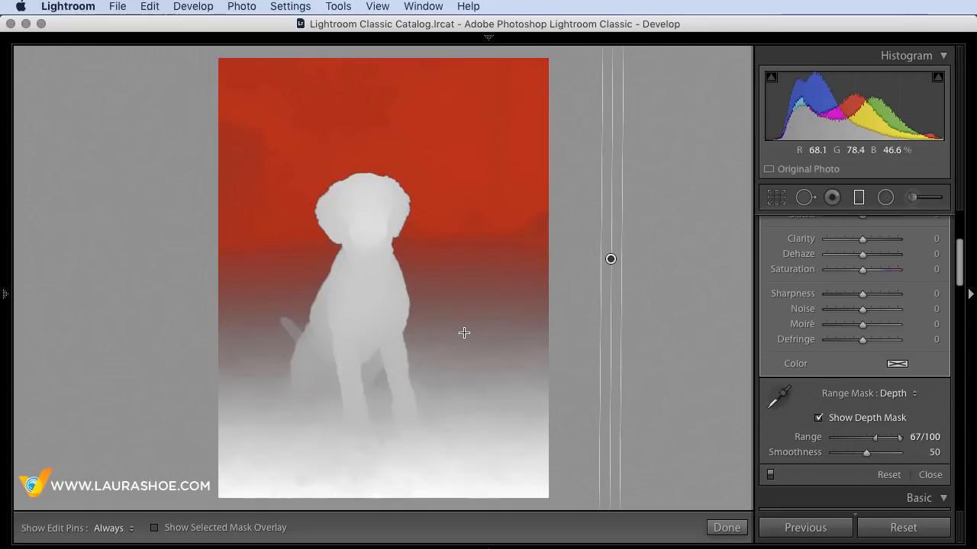
{"action": "left_click", "coordinate": [819, 419]}
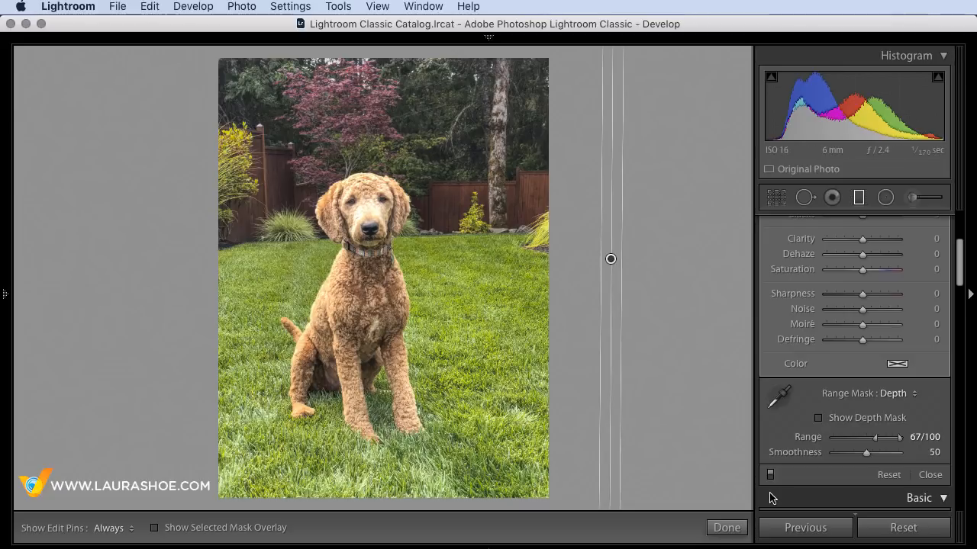
{"action": "left_click", "coordinate": [770, 476]}
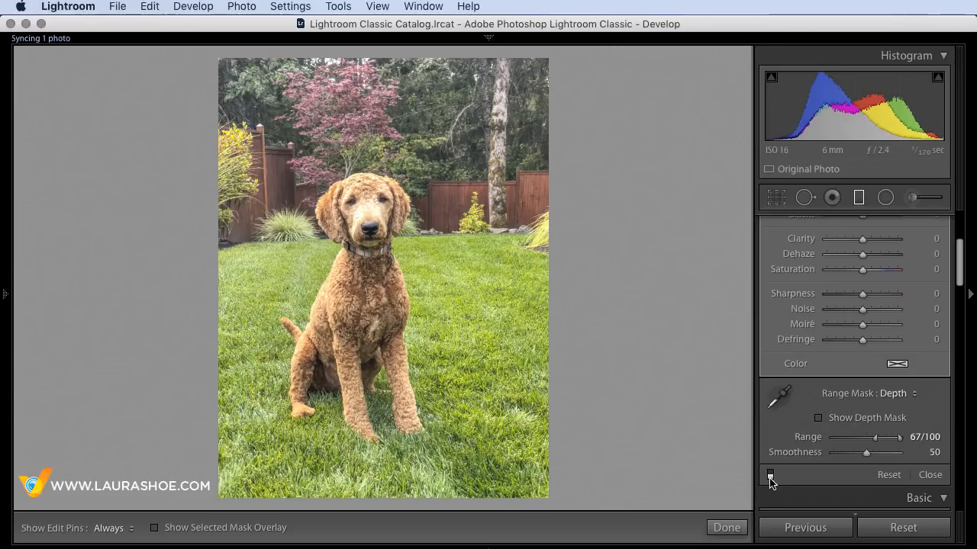
{"action": "left_click", "coordinate": [770, 476]}
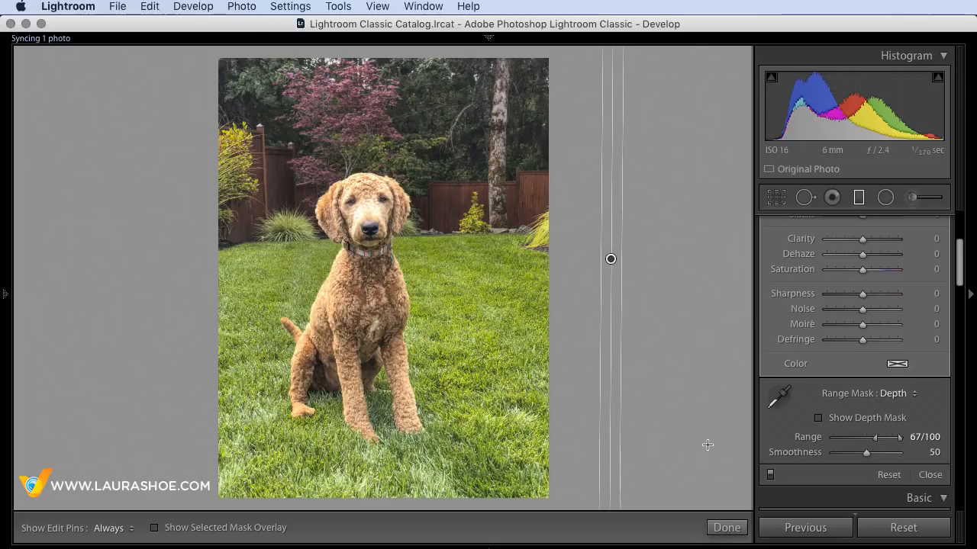
Step: Show the photo info overlay and reset the graduated filter adjustments
{"action": "key", "text": "i"}
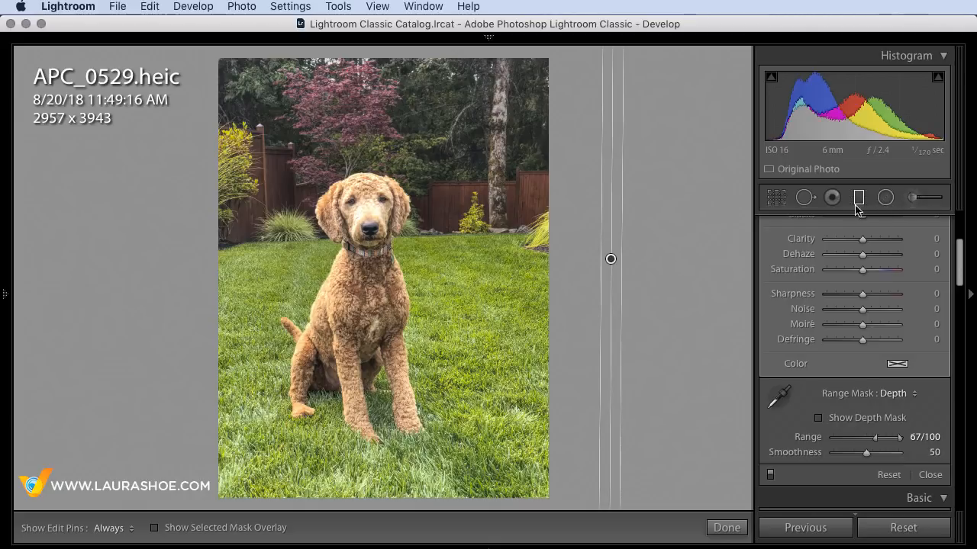
{"action": "left_click", "coordinate": [889, 475]}
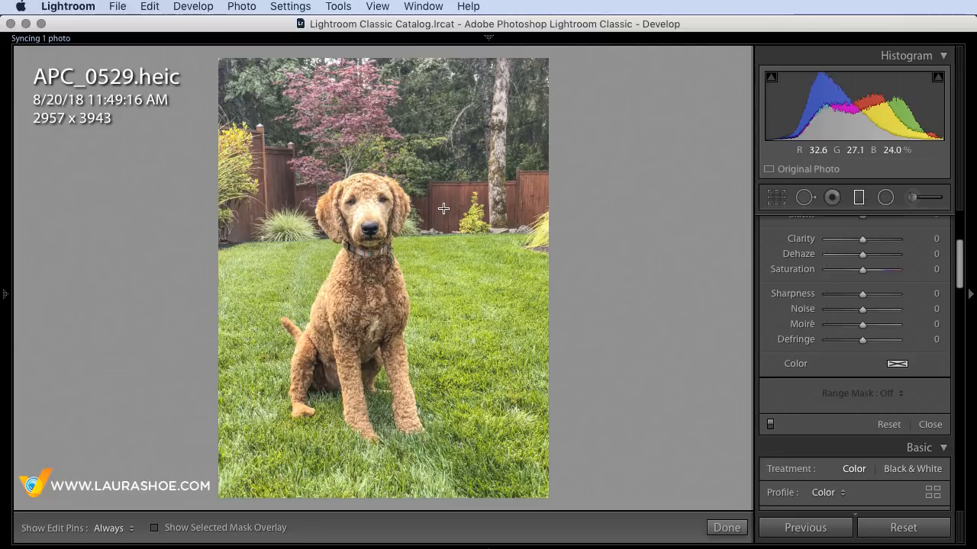
Step: Draw a narrow vertical graduated filter just outside the photo's right edge and check its full-image coverage with the mask overlay
{"action": "left_click_drag", "start_coordinate": [436, 208], "coordinate": [428, 244]}
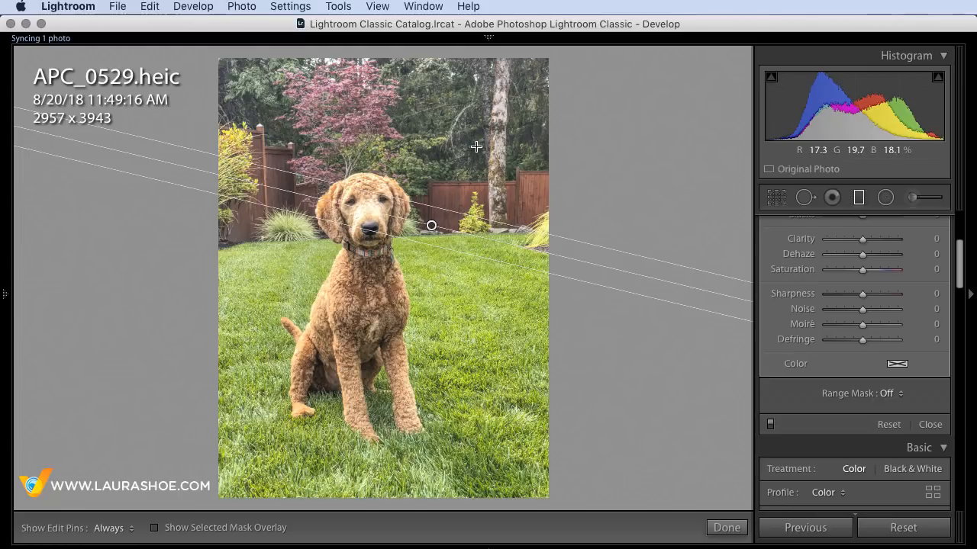
{"action": "key", "text": "Delete"}
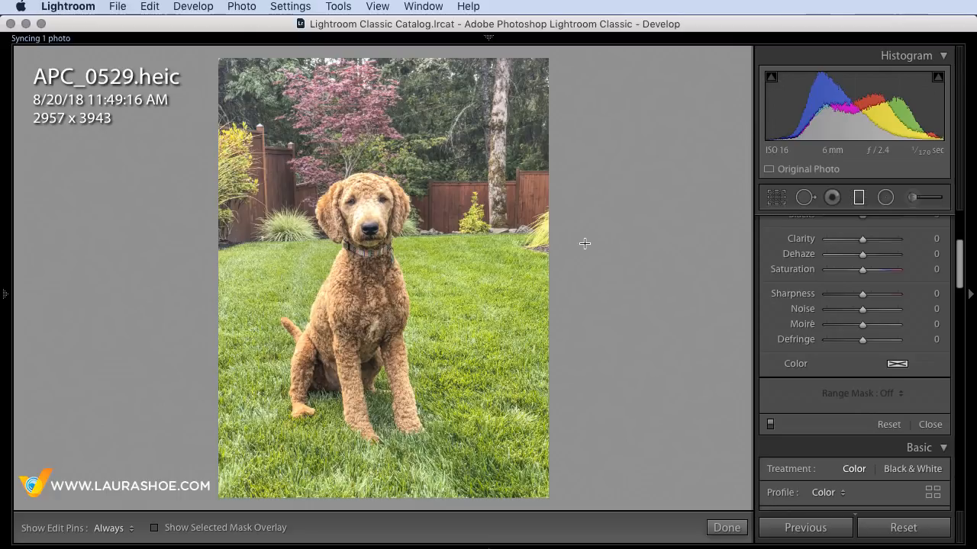
{"action": "left_click_drag", "start_coordinate": [579, 252], "coordinate": [595, 252]}
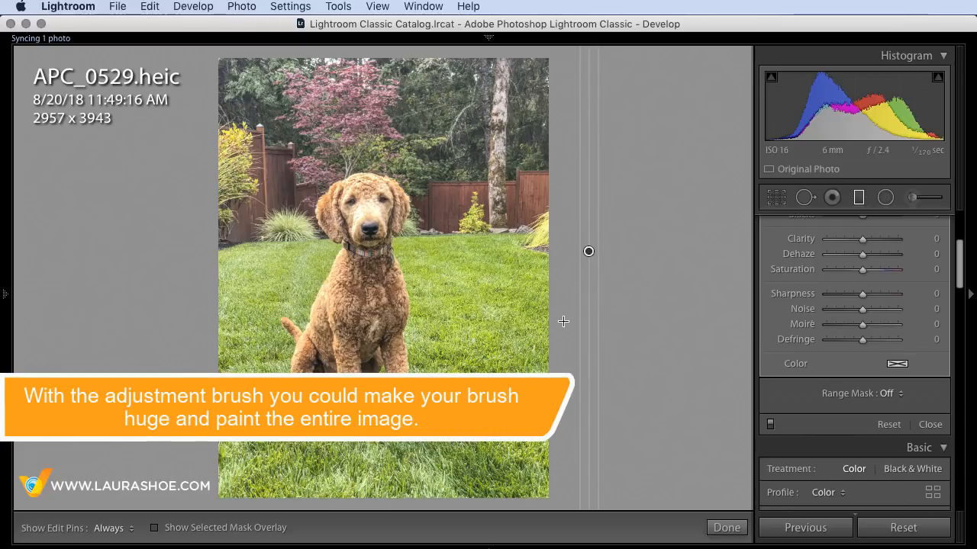
{"action": "key", "text": "o"}
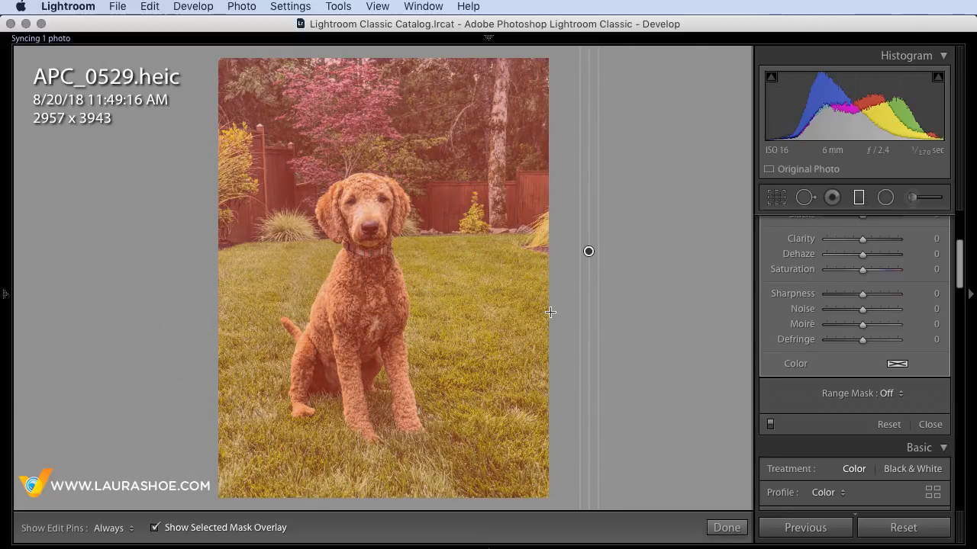
{"action": "key", "text": "o"}
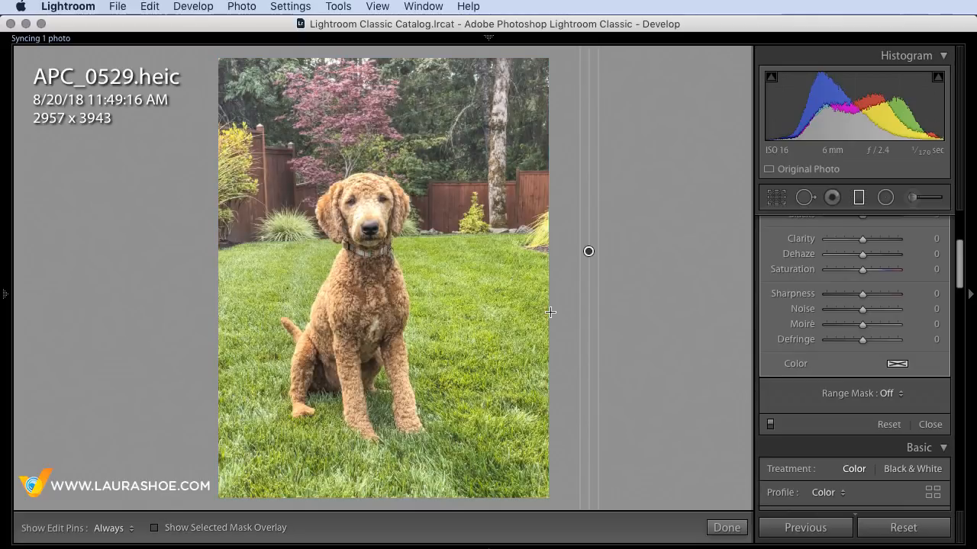
Step: Apply a Depth range mask to the graduated filter with range 69/100 and smoothness 71, with its depth mask shown
{"action": "left_click", "coordinate": [890, 393]}
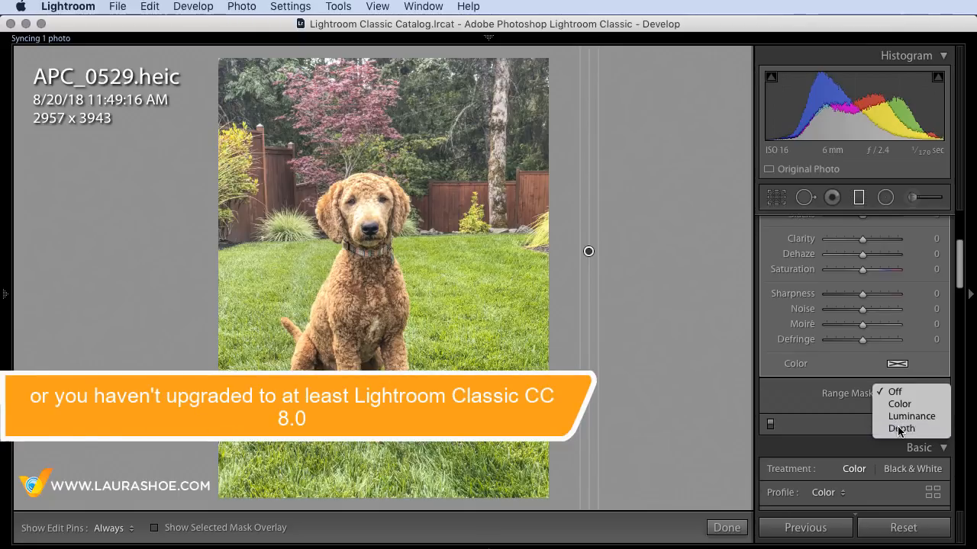
{"action": "left_click", "coordinate": [900, 429]}
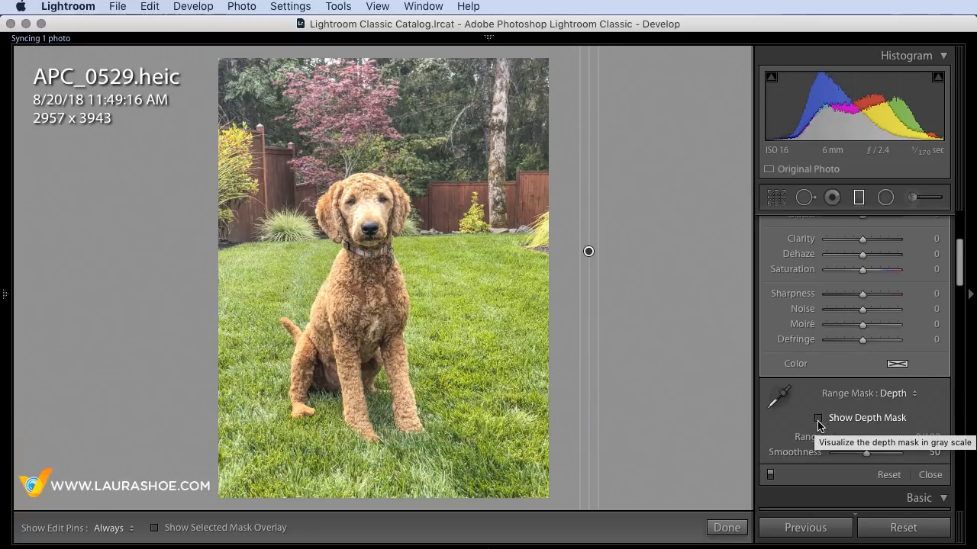
{"action": "left_click", "coordinate": [819, 419]}
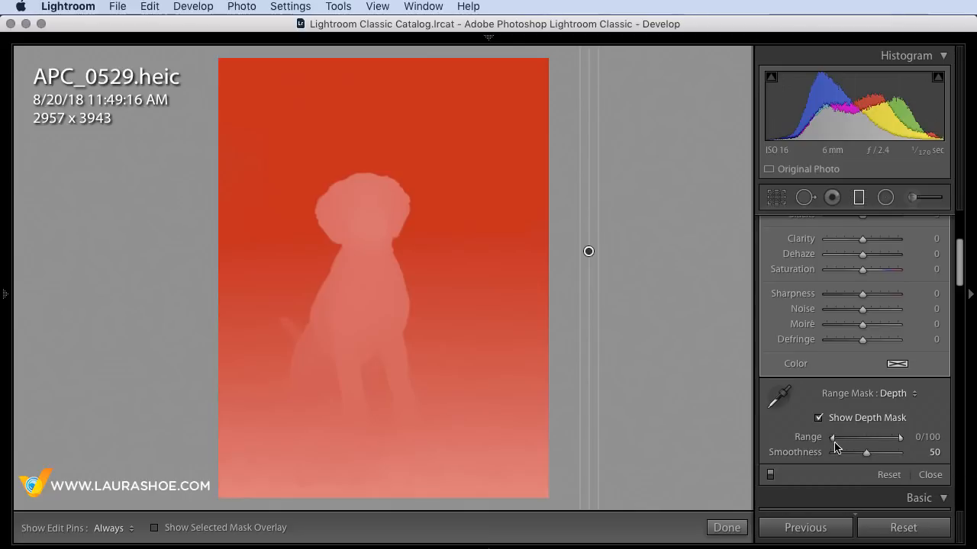
{"action": "left_click_drag", "start_coordinate": [834, 445], "coordinate": [878, 445]}
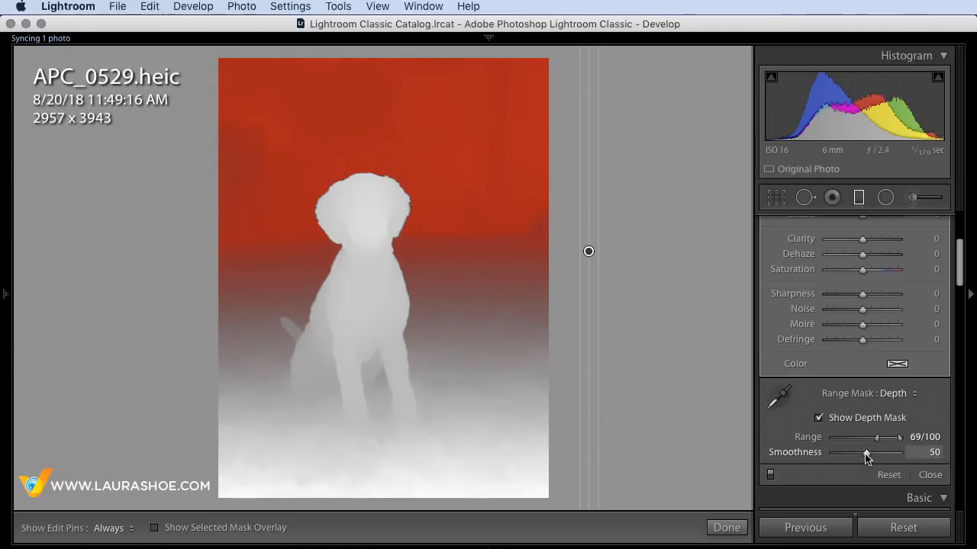
{"action": "mouse_move", "coordinate": [867, 455]}
{"action": "left_mouse_down"}
{"action": "mouse_move", "coordinate": [813, 457]}
{"action": "mouse_move", "coordinate": [889, 456]}
{"action": "mouse_move", "coordinate": [880, 456]}
{"action": "left_mouse_up"}
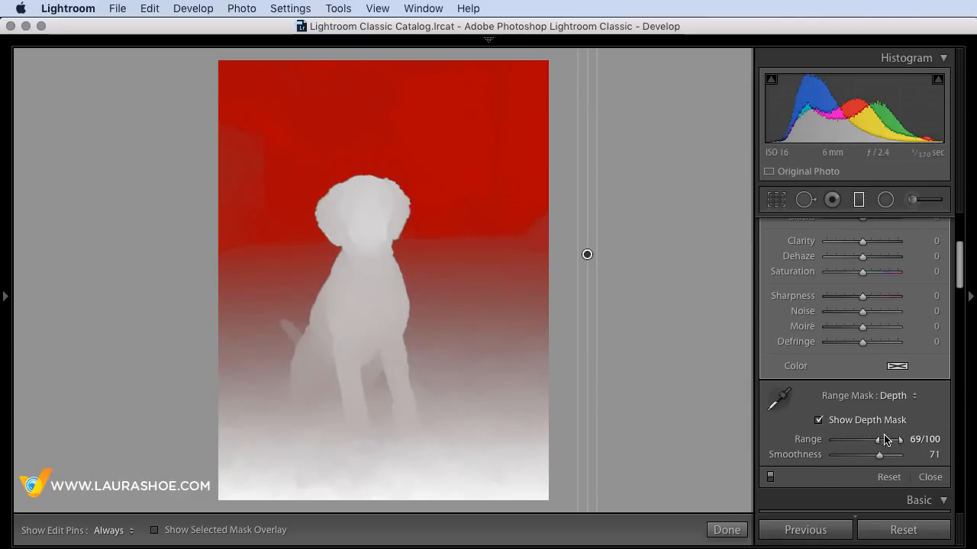
Step: Try a depth range of 39/54 with smoothness 13, and undo these changes
{"action": "left_click_drag", "start_coordinate": [879, 444], "coordinate": [842, 458]}
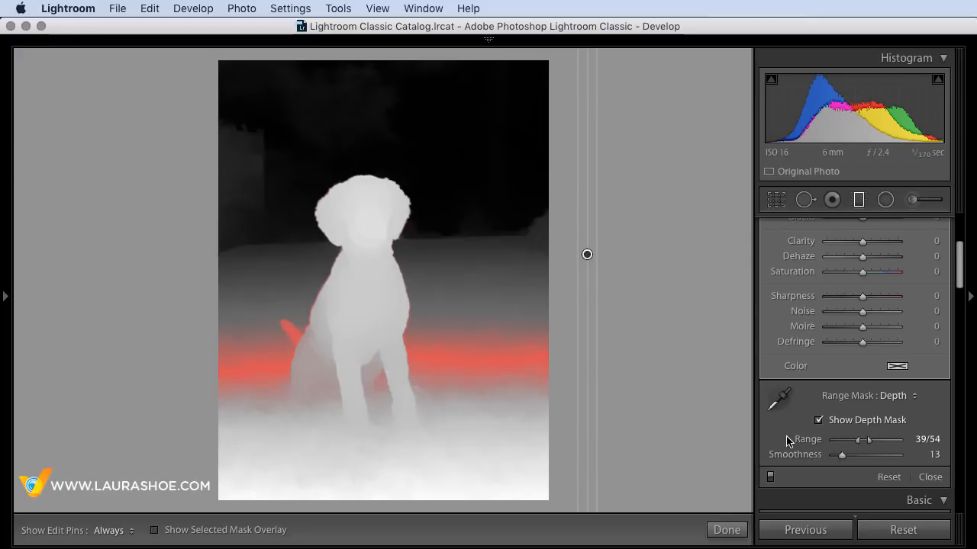
{"action": "key", "text": "super+z"}
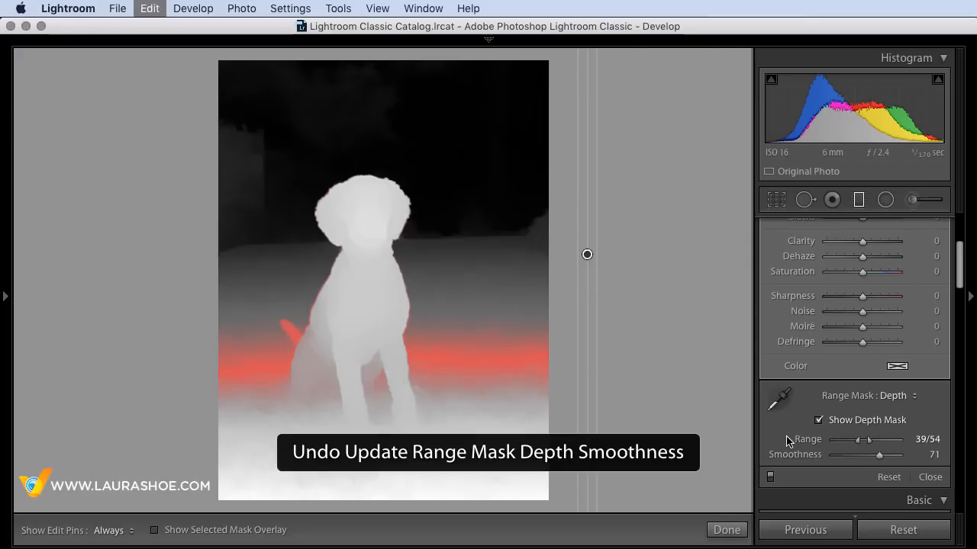
{"action": "key", "text": "super+z"}
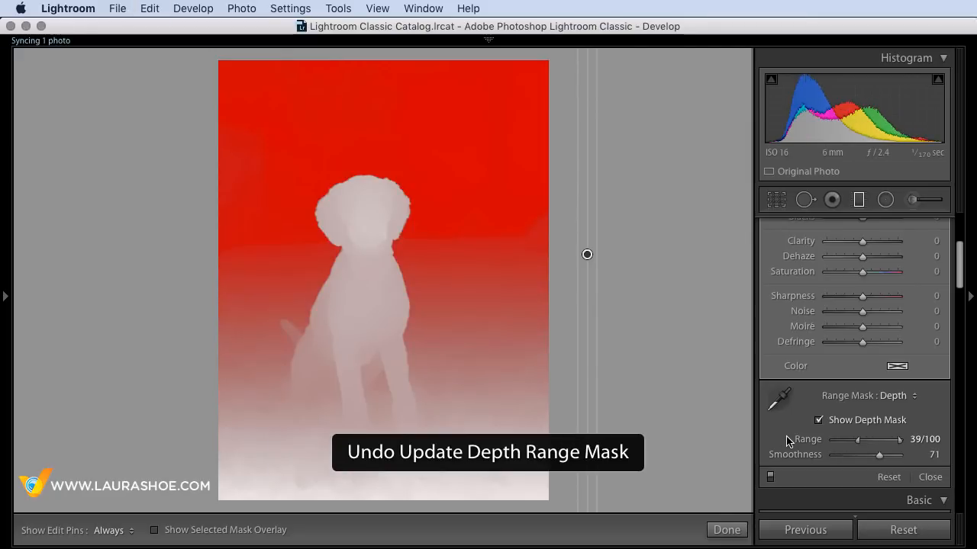
Step: Set the depth range mask's smoothness to 52 and its range to 0/100, with the depth mask hidden
{"action": "left_click_drag", "start_coordinate": [879, 455], "coordinate": [868, 460]}
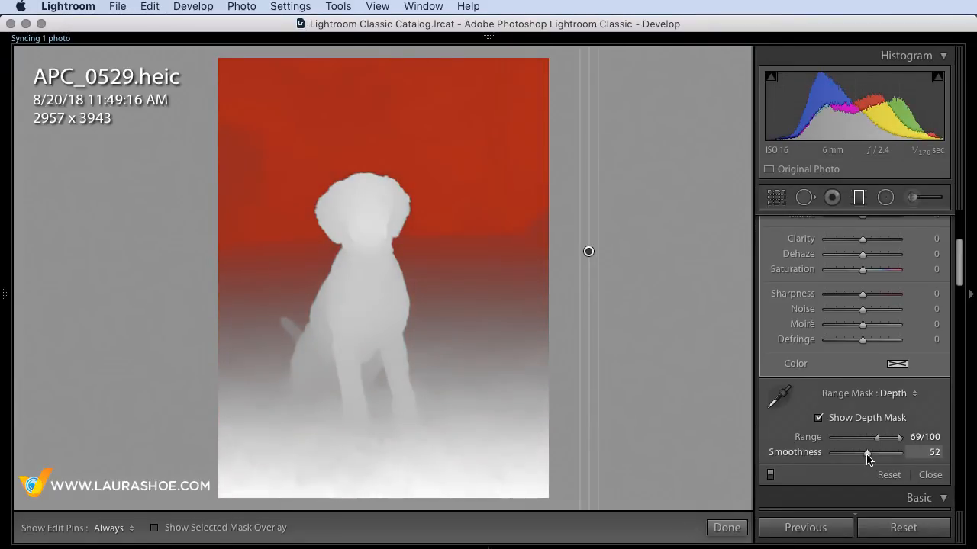
{"action": "left_click", "coordinate": [819, 419]}
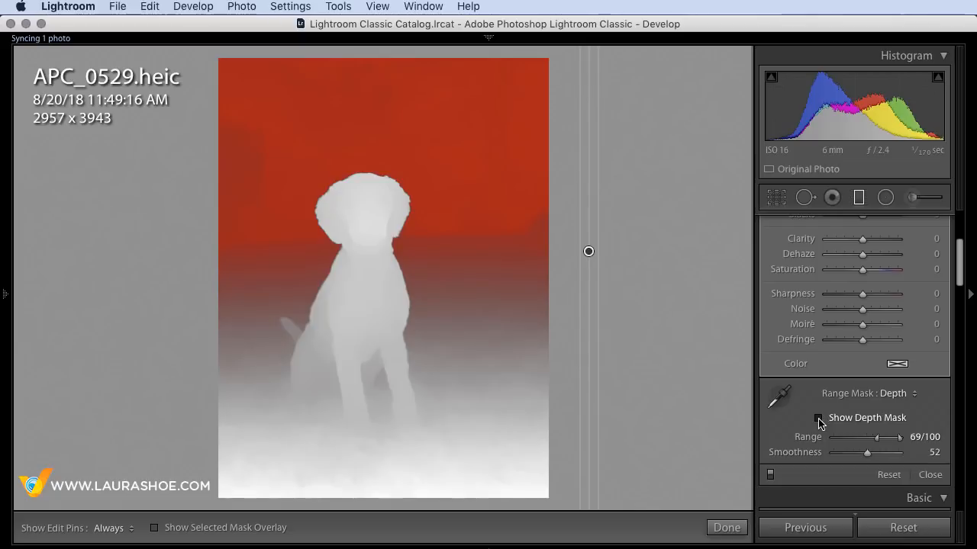
{"action": "key", "text": "alt"}
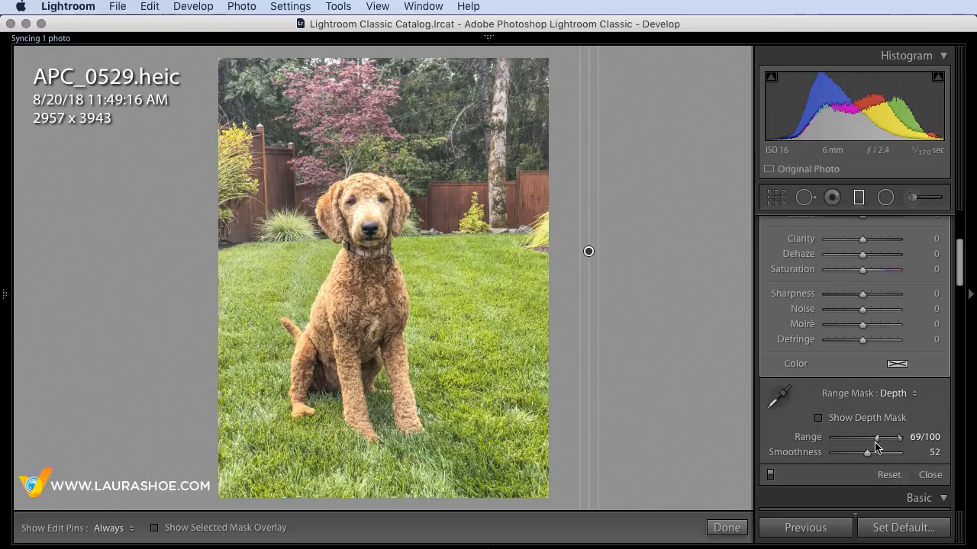
{"action": "left_click_drag", "start_coordinate": [876, 437], "coordinate": [819, 443]}
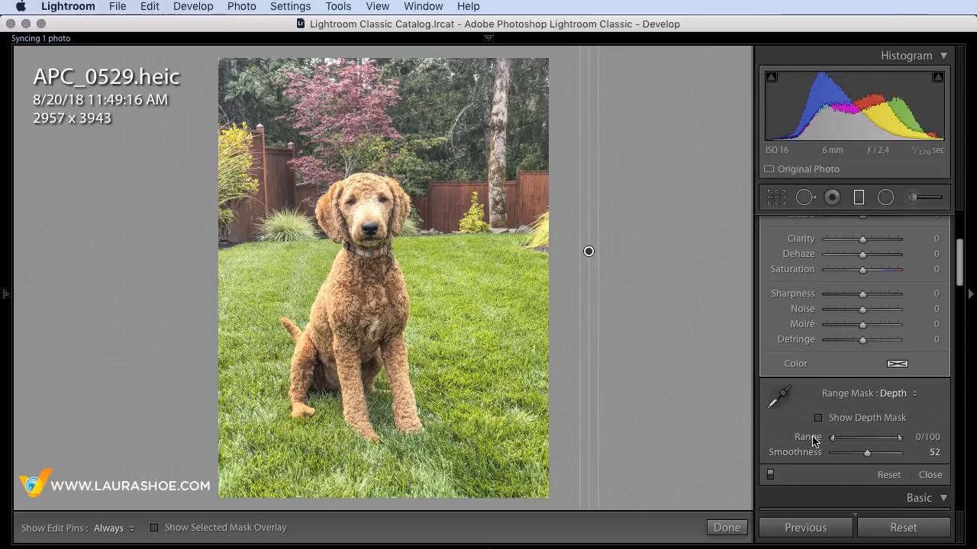
Step: Sample the trees and fence behind the dog with the Depth Range Selector for a 44/100 range, and check the depth mask
{"action": "left_click", "coordinate": [798, 397]}
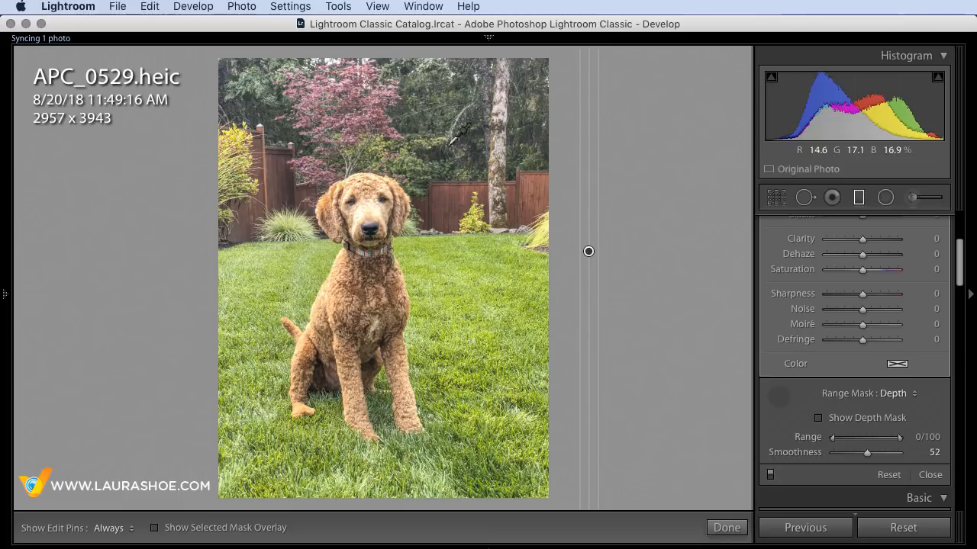
{"action": "left_click", "coordinate": [447, 139]}
{"action": "left_click_drag", "start_coordinate": [435, 142], "coordinate": [505, 195]}
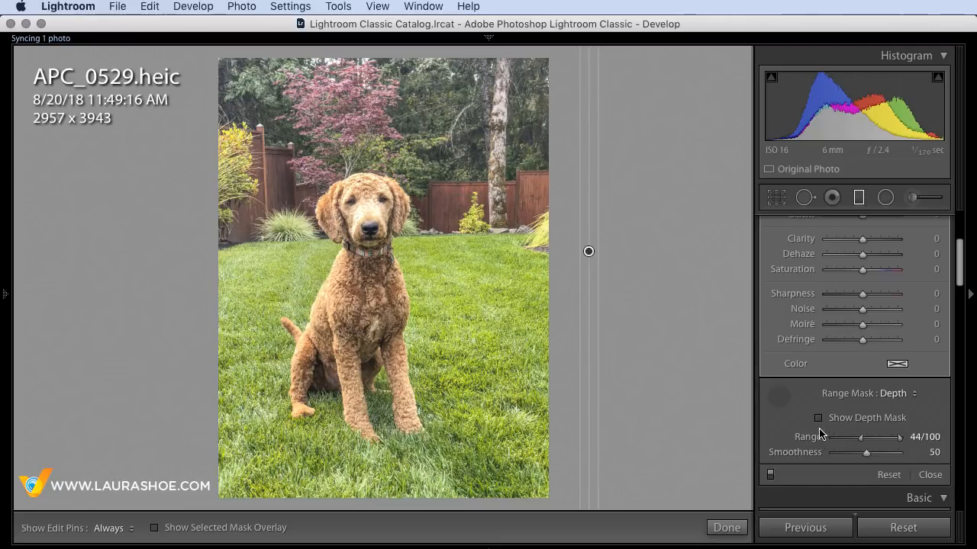
{"action": "left_click", "coordinate": [818, 418]}
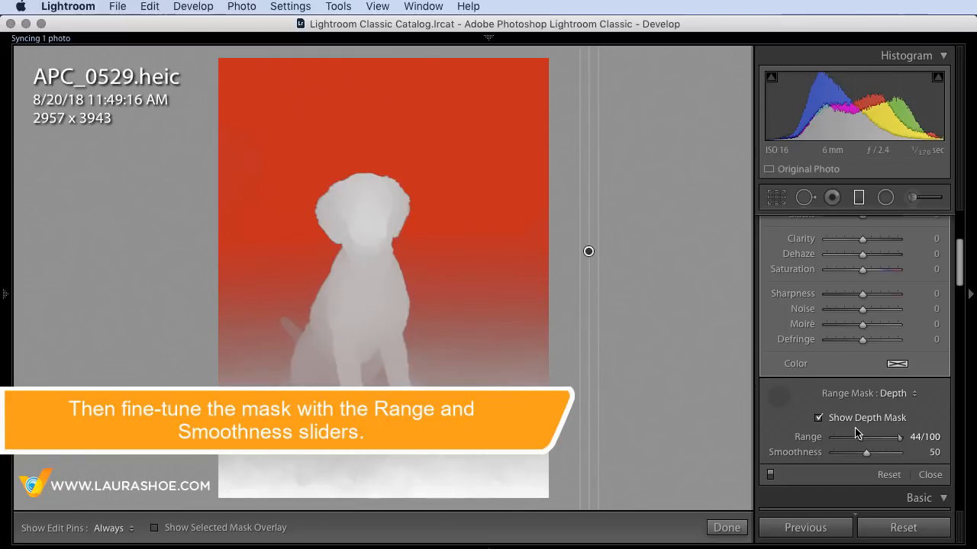
{"action": "left_click", "coordinate": [819, 418]}
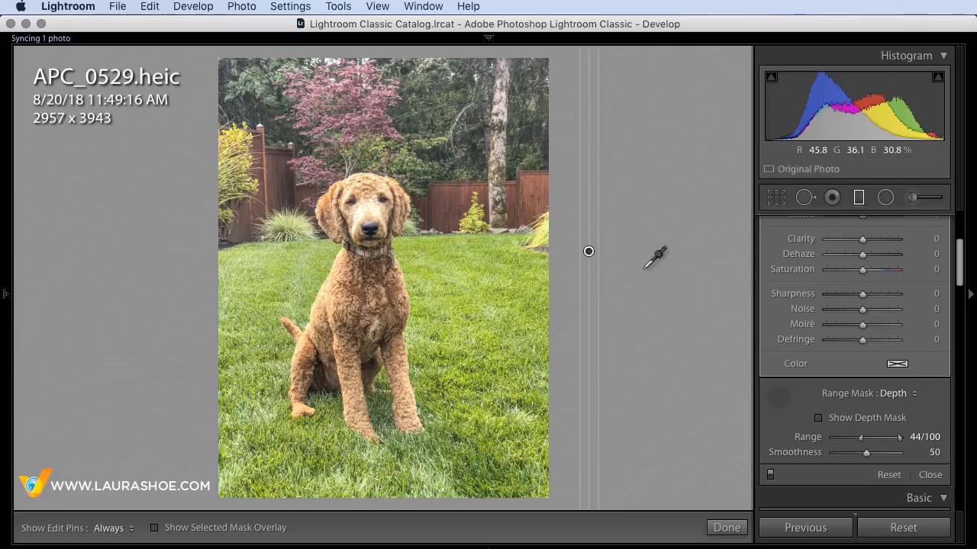
{"action": "left_click", "coordinate": [782, 397]}
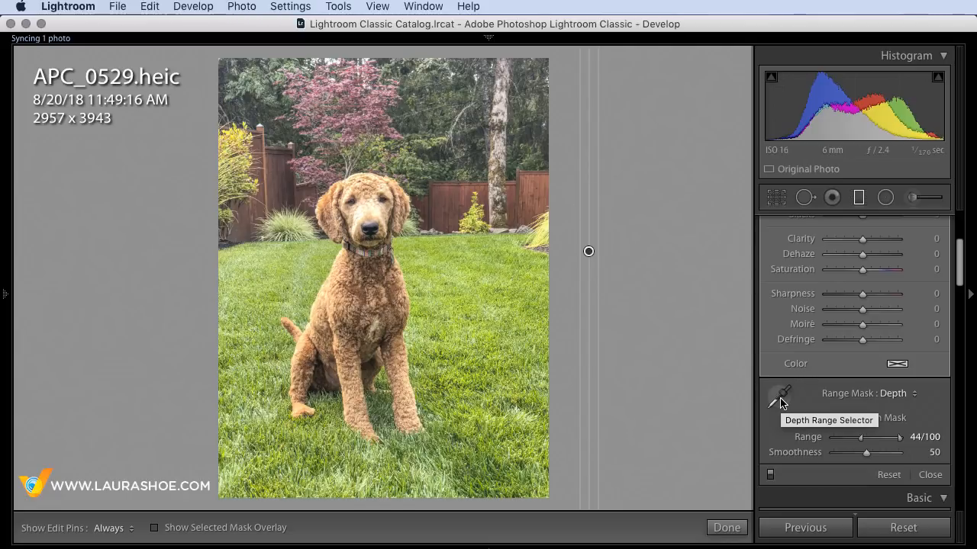
{"action": "left_click", "coordinate": [819, 419]}
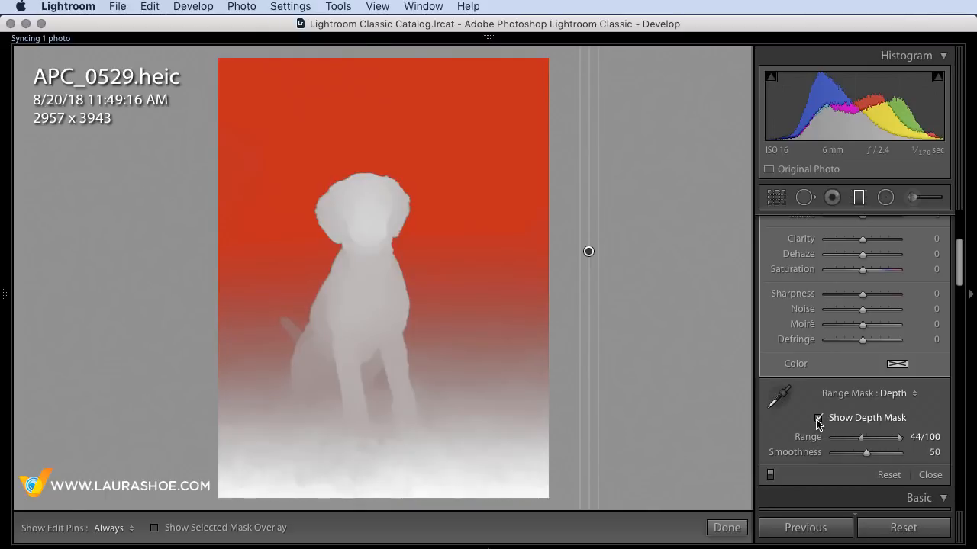
{"action": "left_click", "coordinate": [818, 418]}
Step: Set the graduated filter's exposure to −0.89 to darken the background
{"action": "scroll", "coordinate": [820, 296], "scroll_direction": "up", "scroll_amount": 5}
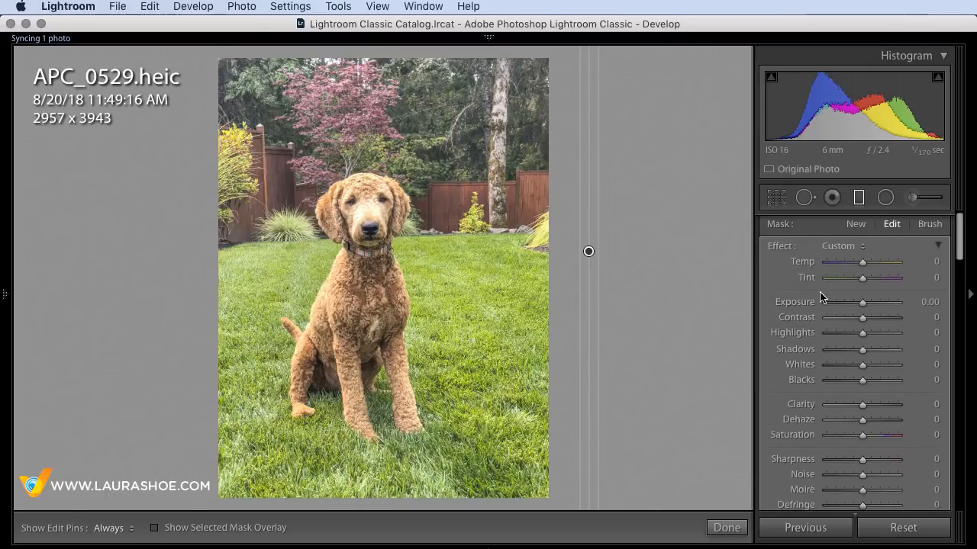
{"action": "left_click_drag", "start_coordinate": [851, 307], "coordinate": [855, 308]}
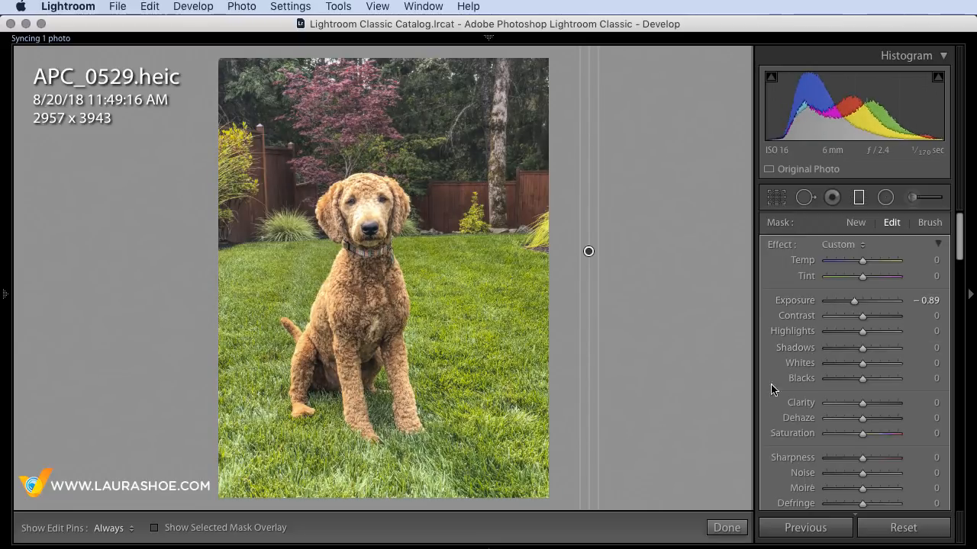